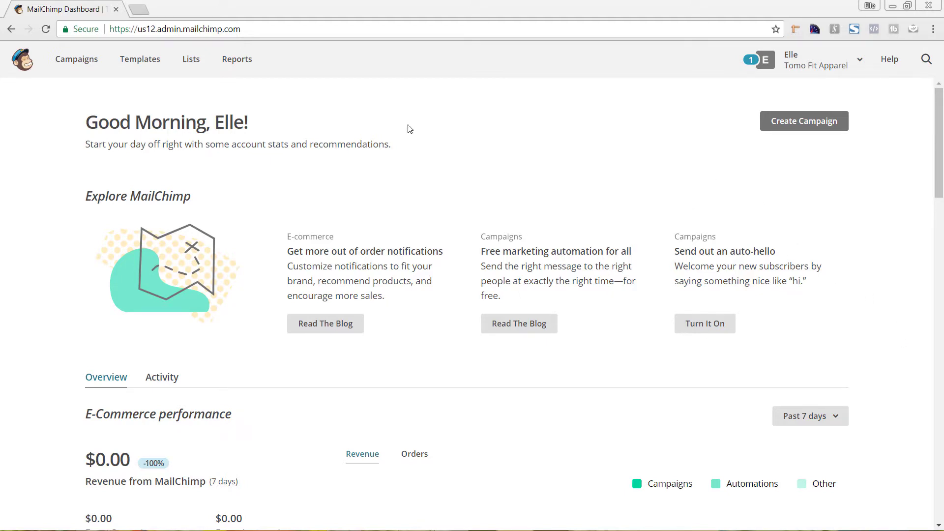
Create a new email campaign from the Campaigns page and name it 'Test Campaign'.
click(69, 66)
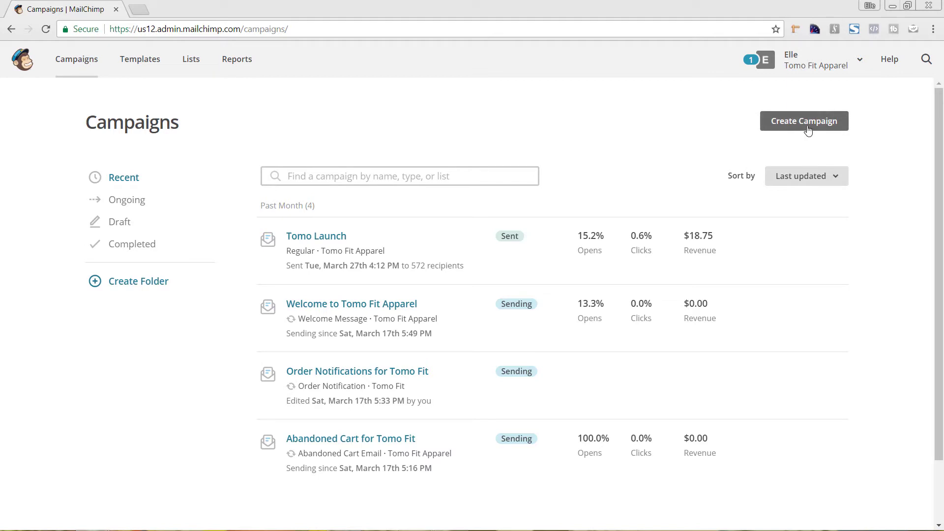
click(790, 123)
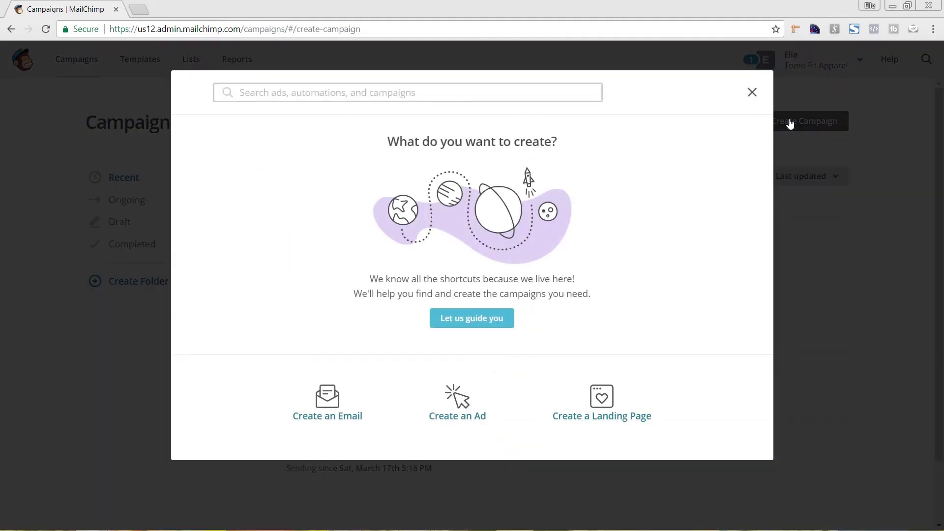
click(324, 419)
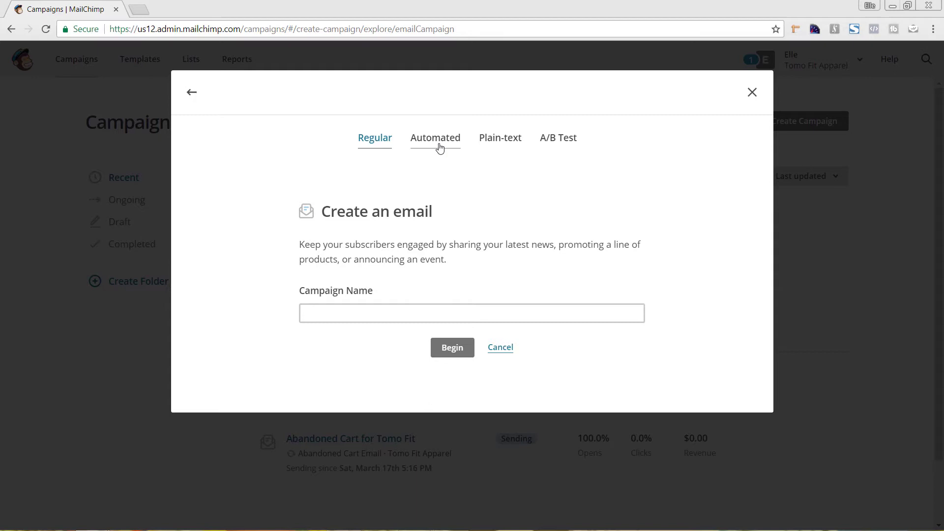
click(488, 317)
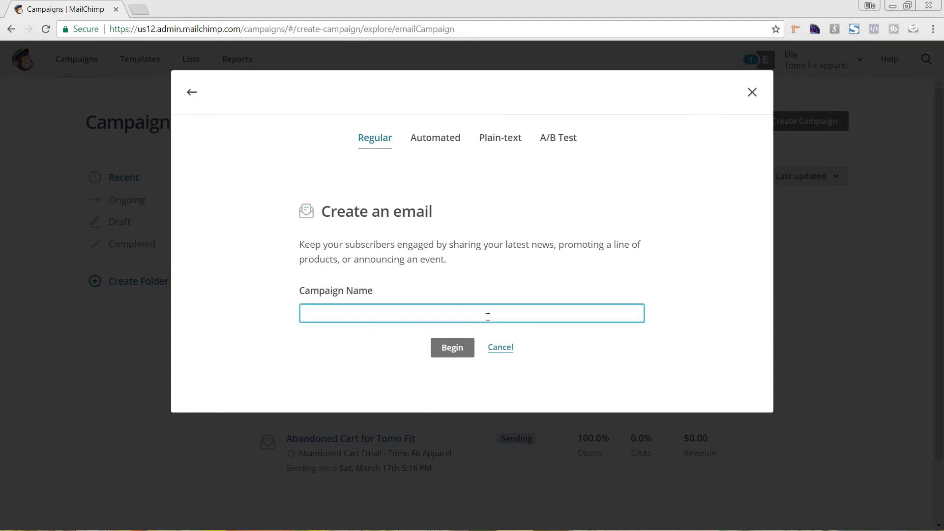
text(Test)
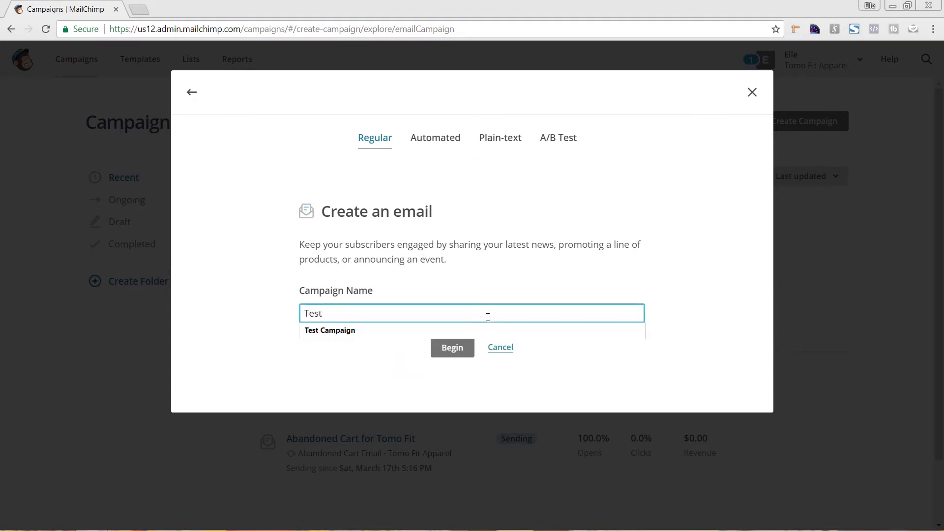
key(Down)
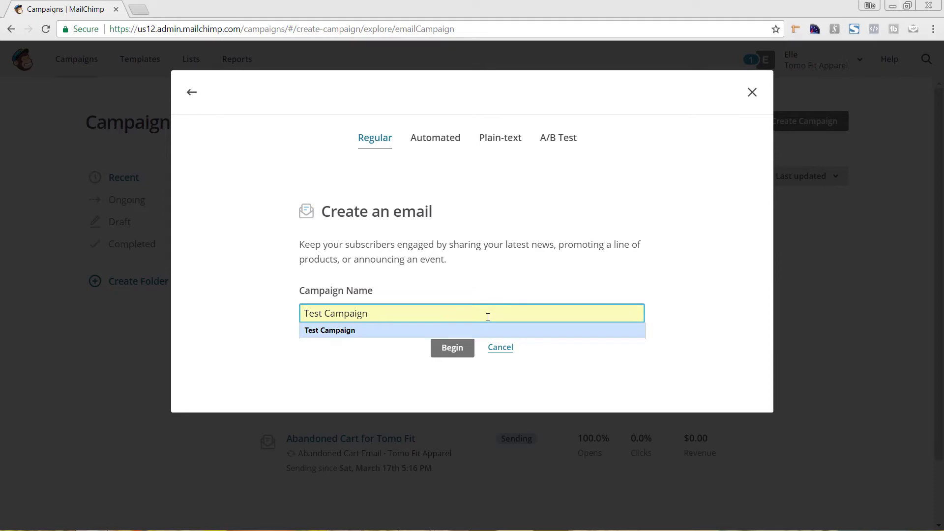
click(482, 335)
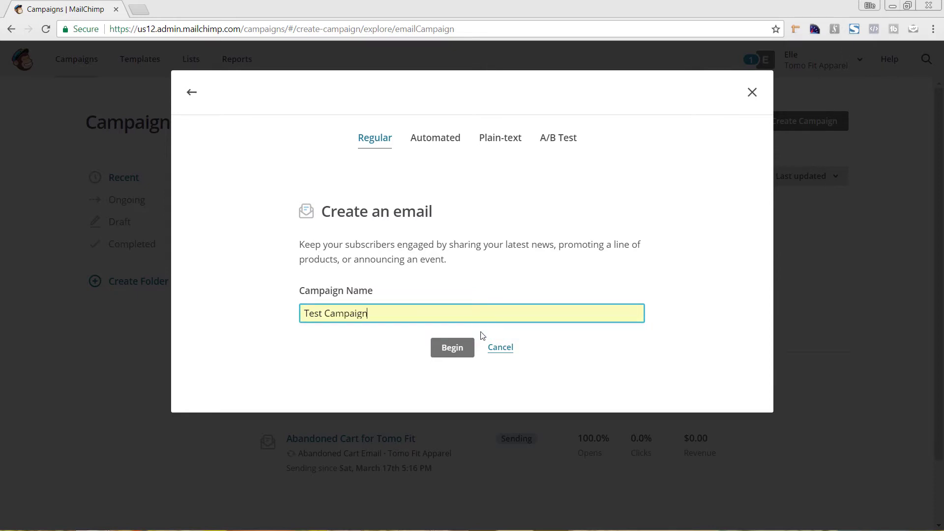
Begin the Test Campaign draft and set its recipients to the Tomo Fit Apparel list.
click(452, 349)
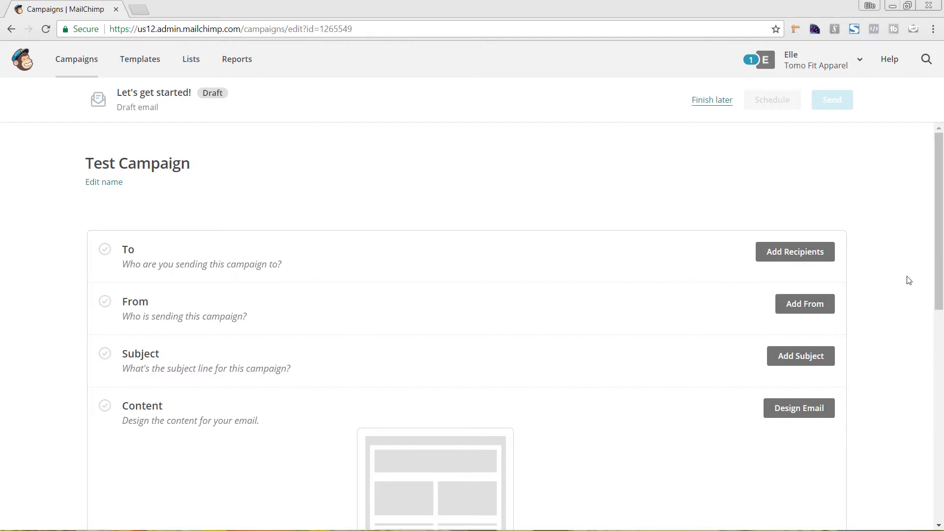
click(792, 259)
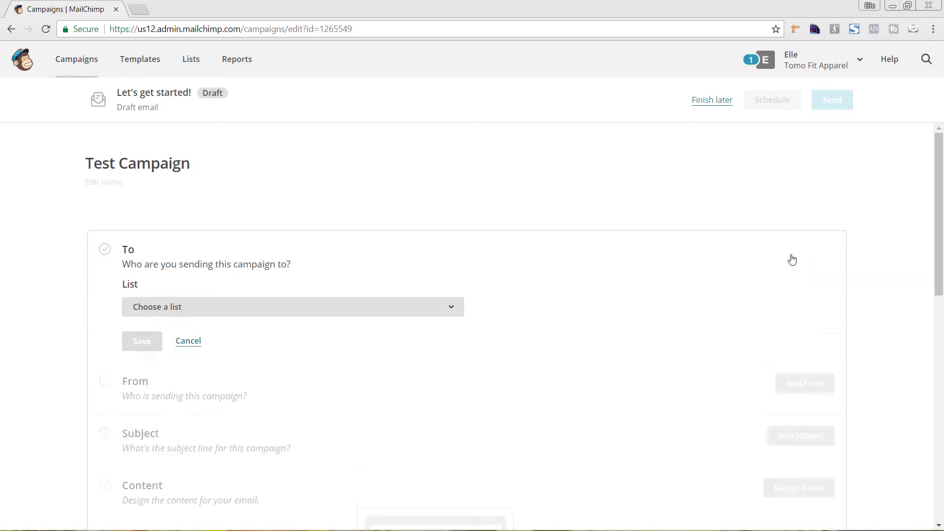
click(426, 315)
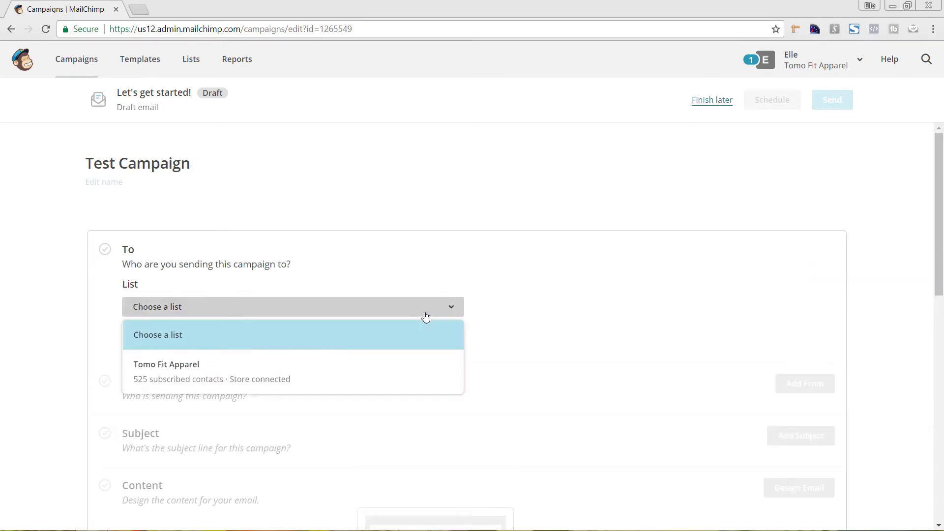
click(317, 368)
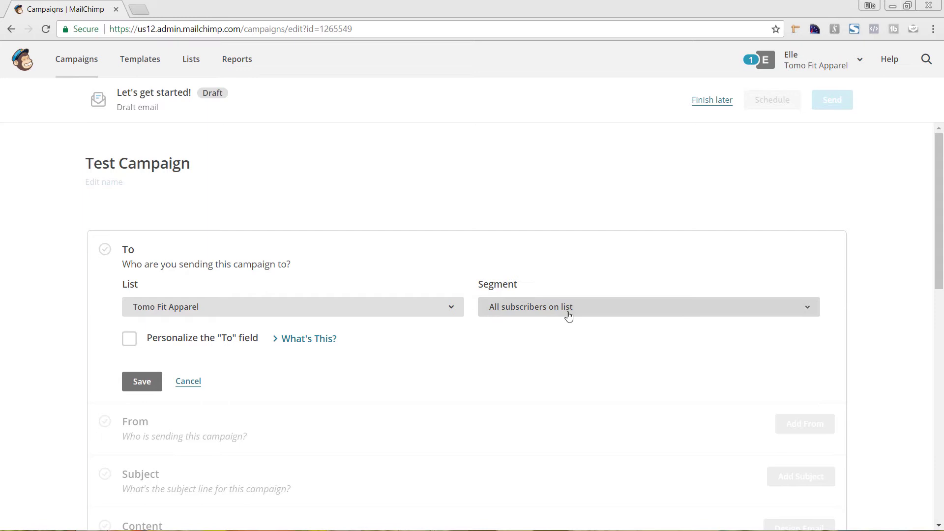
Show the segment choices for the Tomo Fit Apparel recipients.
click(678, 310)
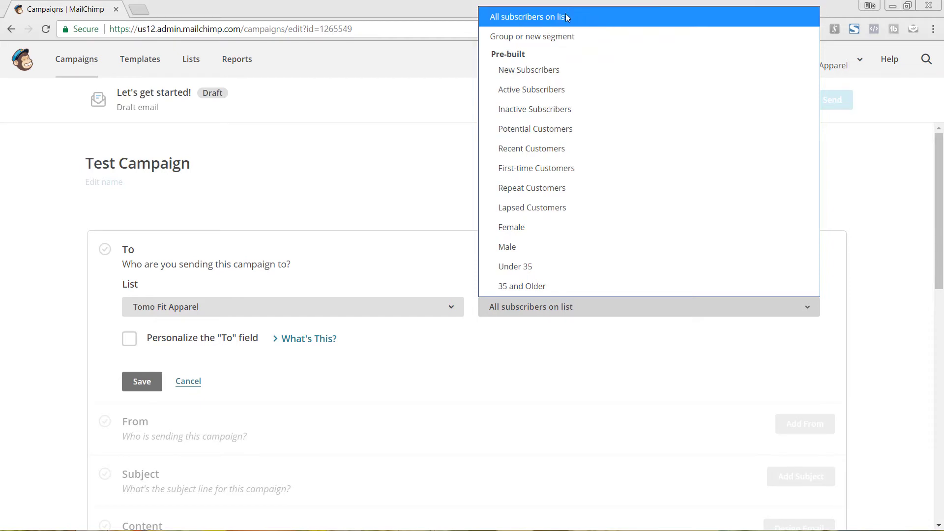
Choose 'Group or new segment' to start a segment from conditions.
click(599, 44)
scroll(570, 172, down, 1)
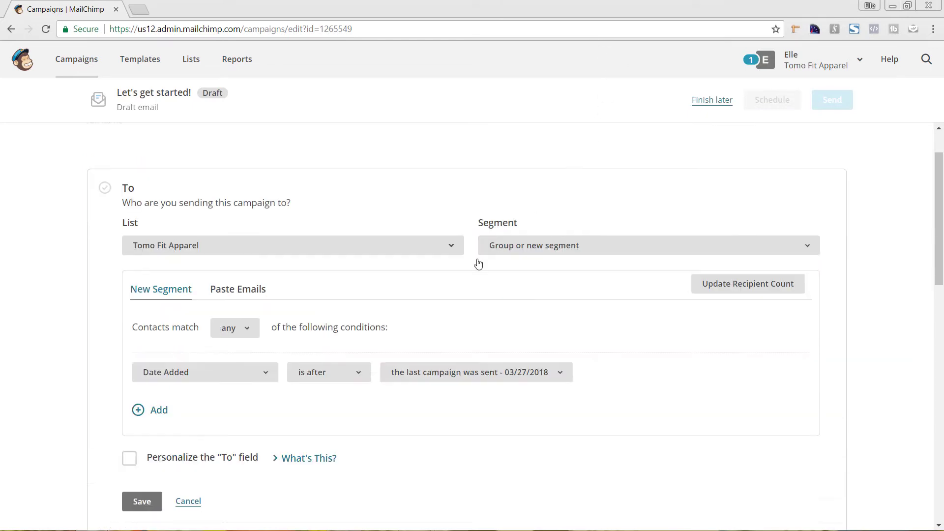
scroll(404, 283, down, 1)
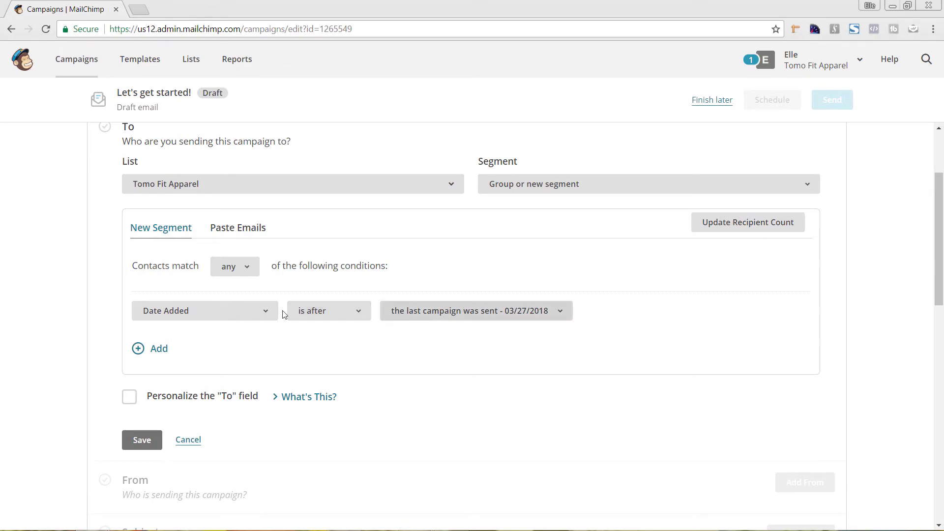
Browse the condition field options, keeping Date Added after the last campaign sent.
click(210, 320)
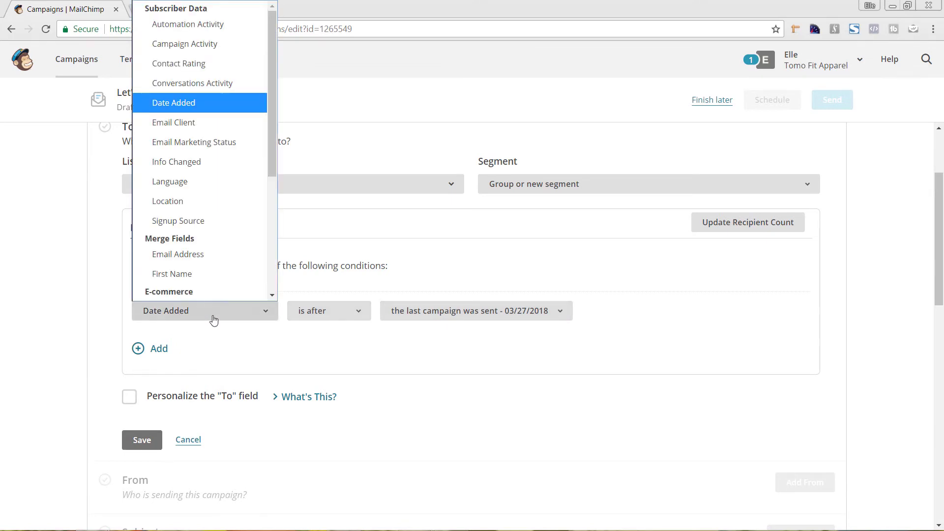
scroll(229, 257, down, 1)
scroll(229, 257, up, 1)
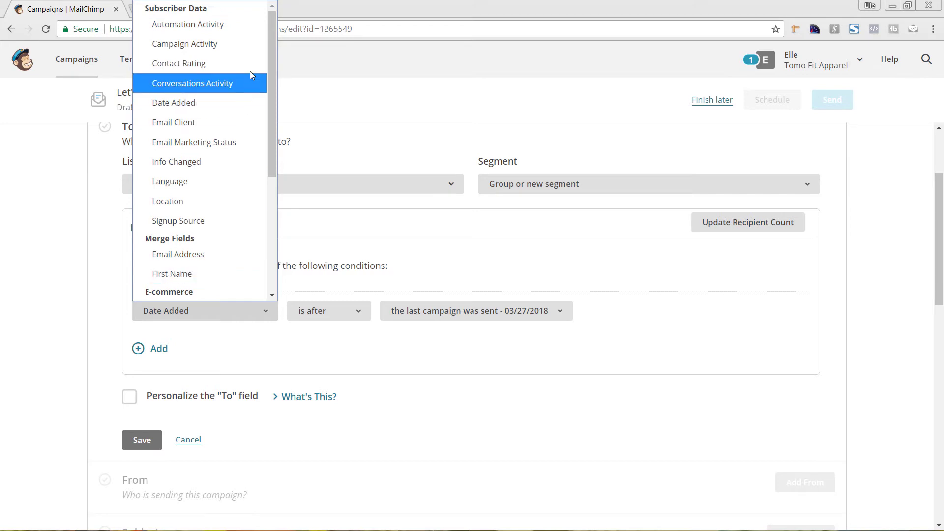
scroll(244, 64, down, 4)
scroll(244, 69, down, 1)
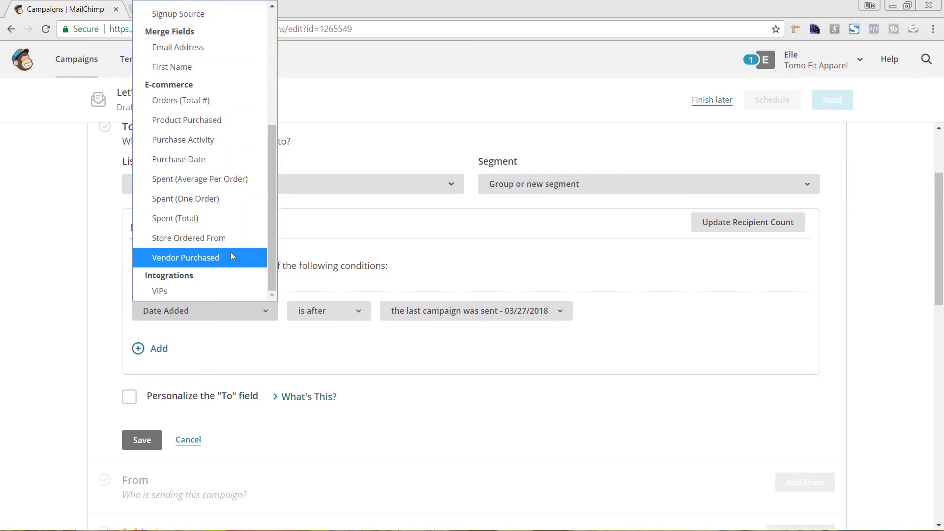
scroll(238, 238, up, 5)
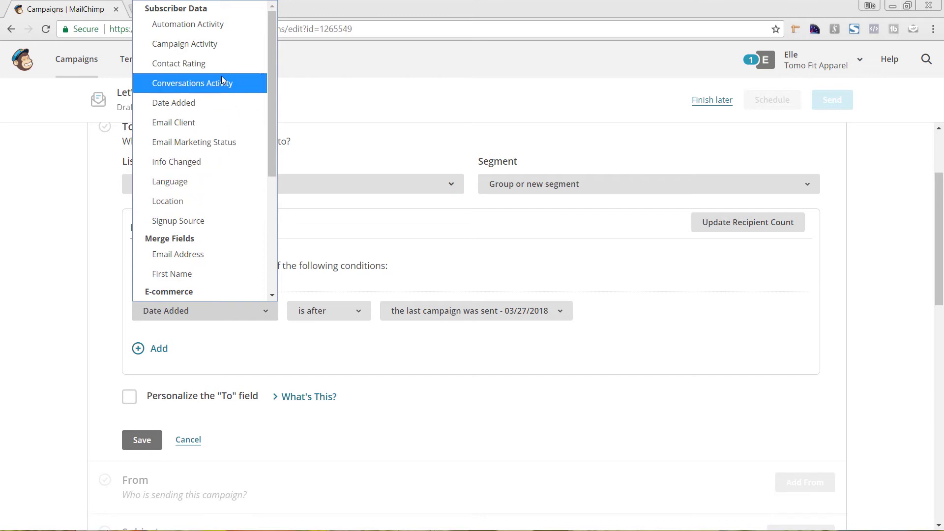
click(396, 233)
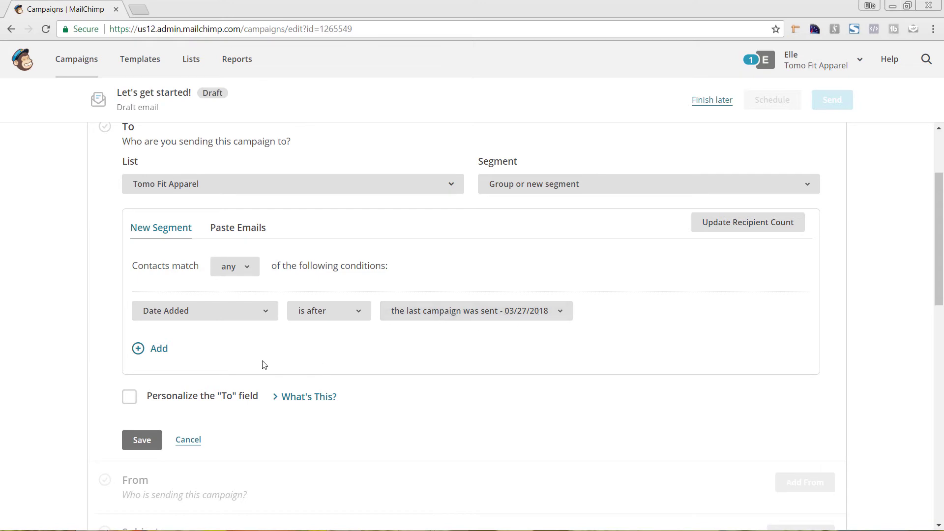
Add a second segment condition filtering on Orders (Total #).
click(156, 351)
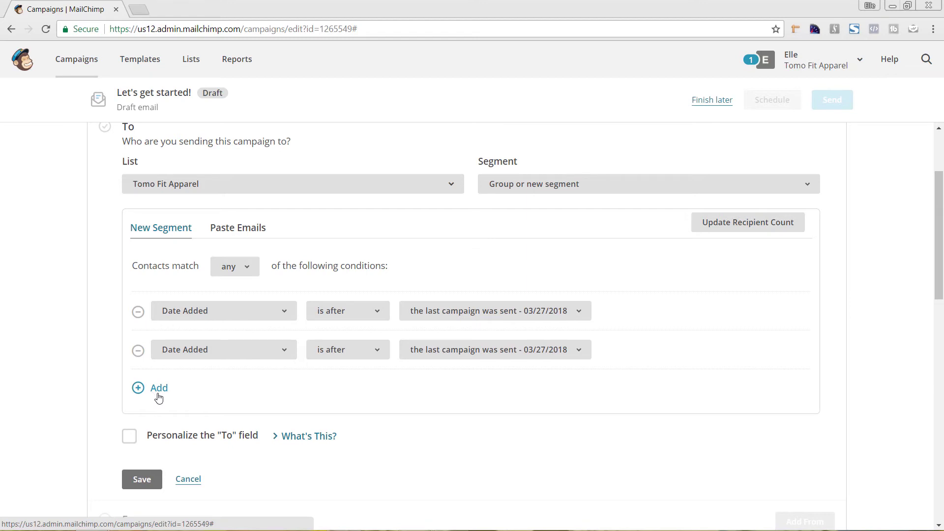
click(245, 360)
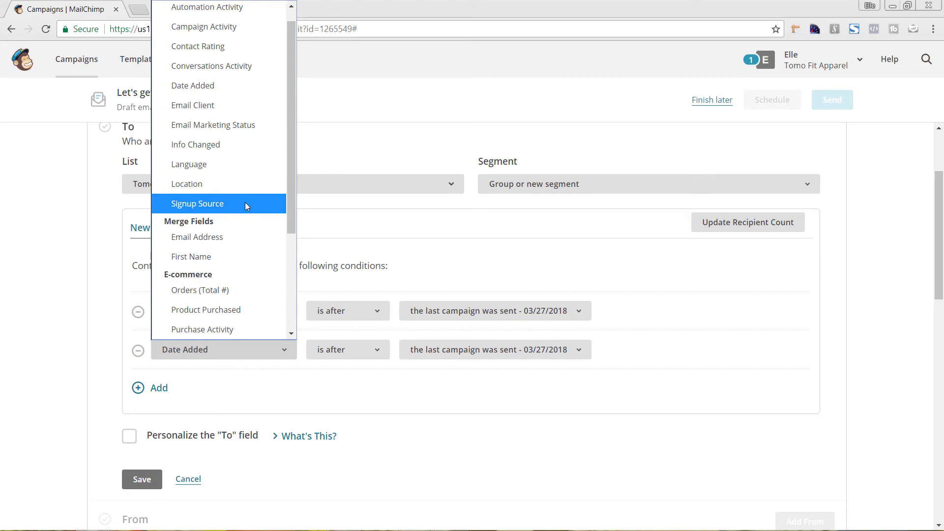
scroll(245, 202, down, 2)
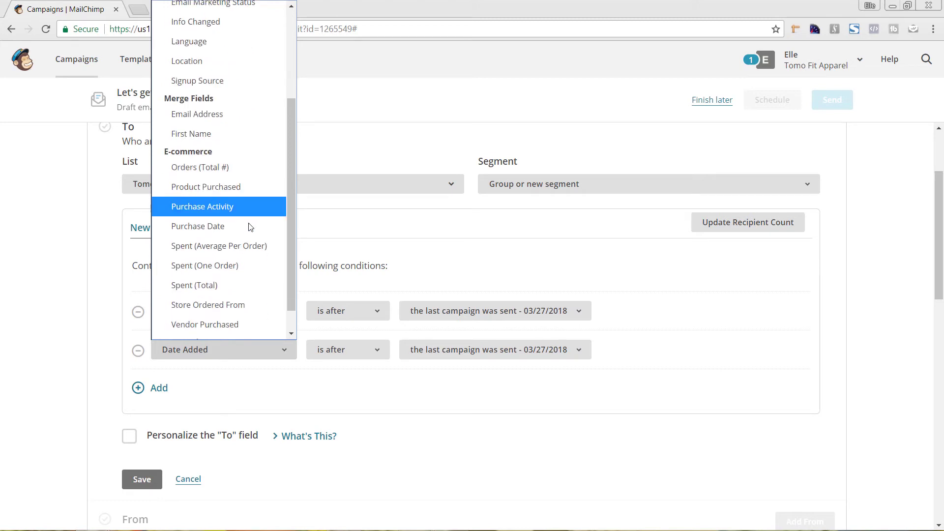
click(250, 167)
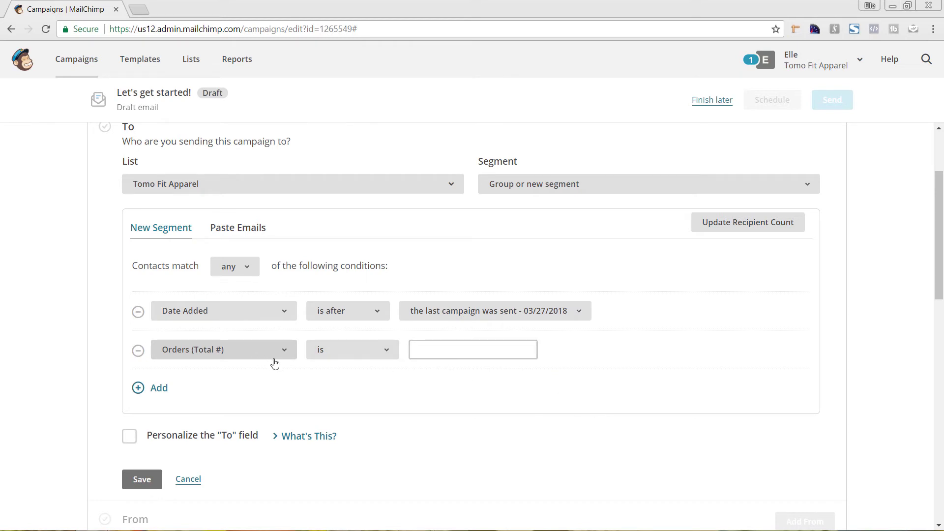
Change the second condition to Spent (Total) is more than 100.
click(274, 358)
scroll(270, 295, down, 3)
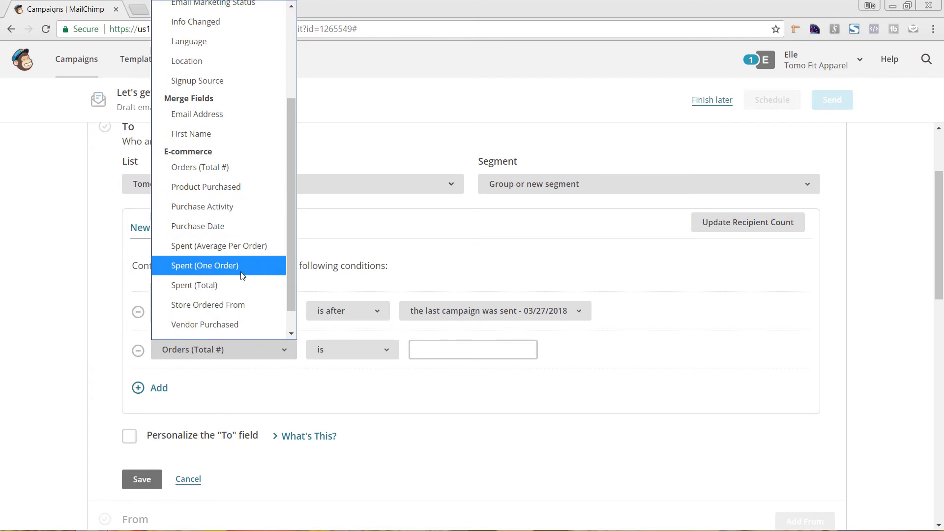
click(219, 287)
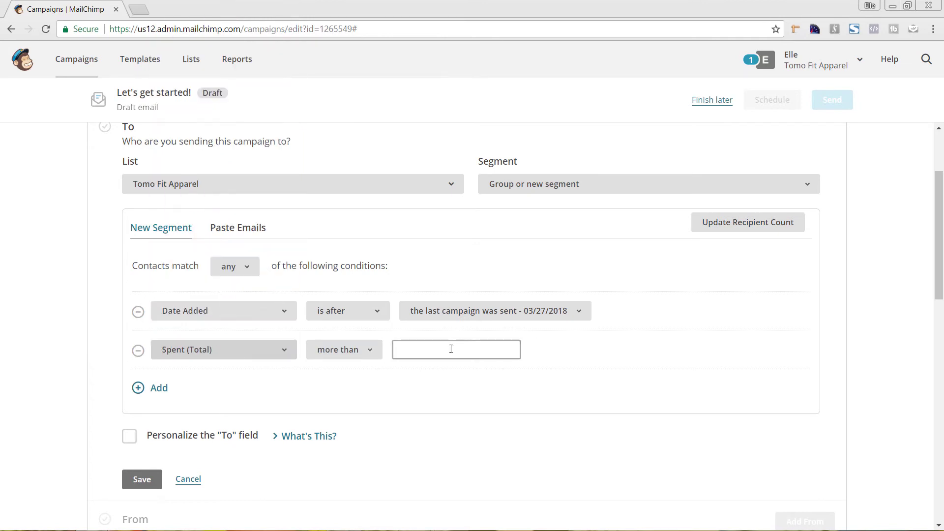
click(356, 349)
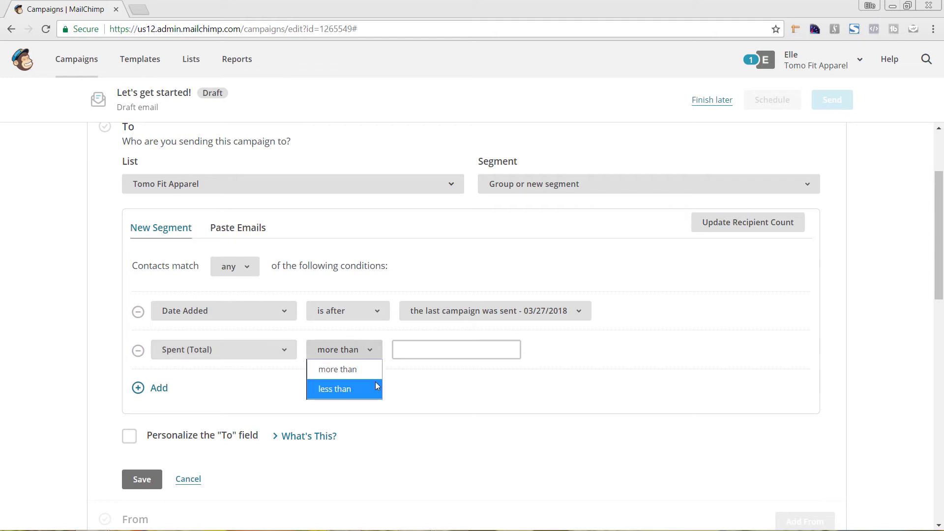
click(398, 335)
click(411, 347)
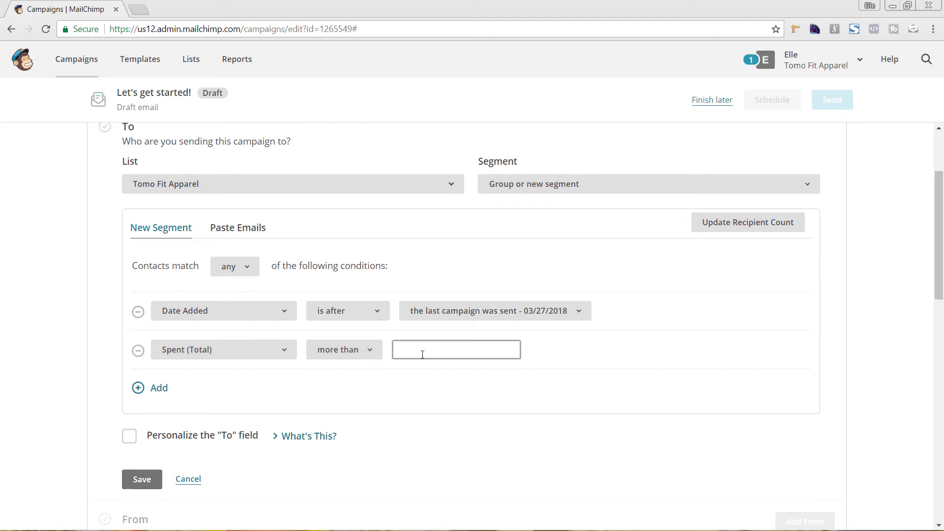
click(416, 354)
text(100)
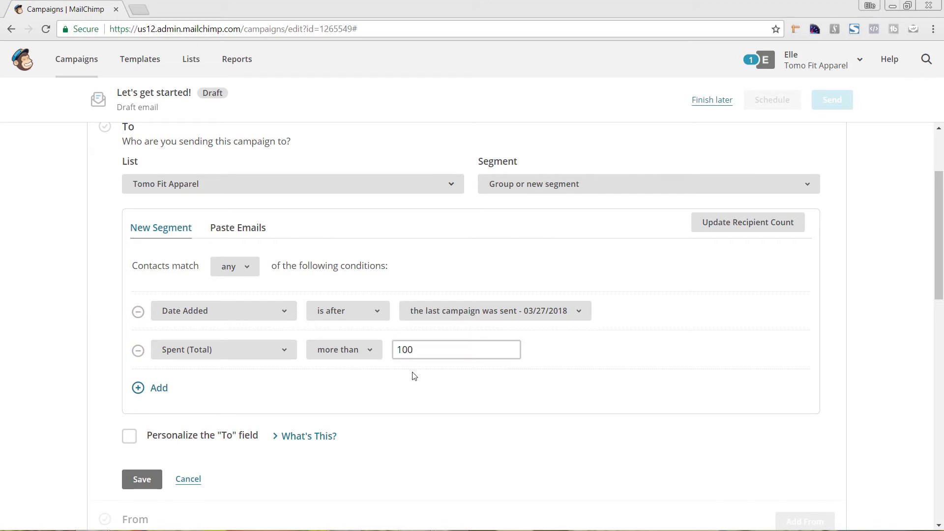
click(546, 331)
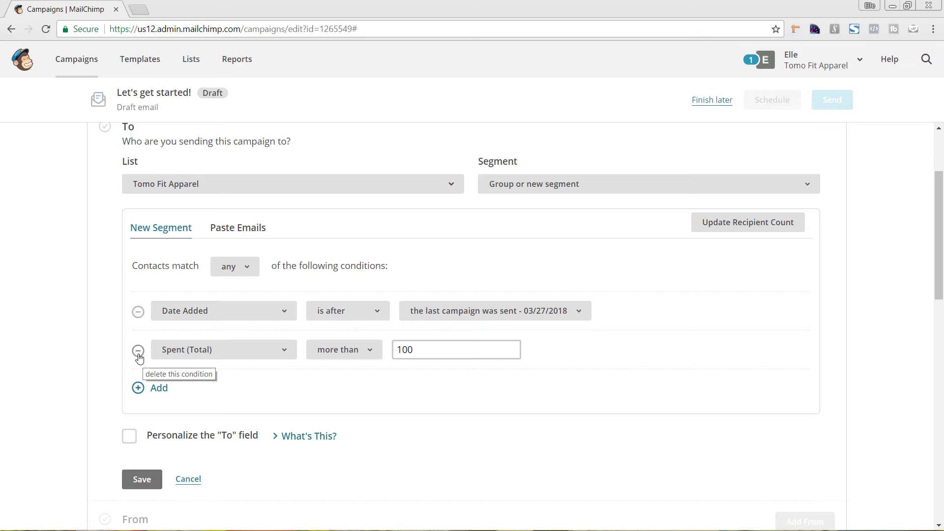
click(240, 268)
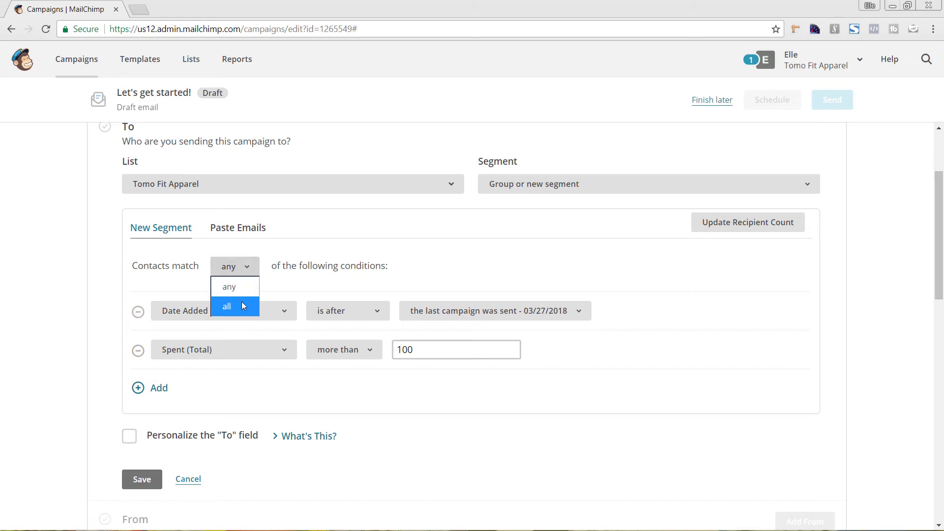
click(241, 306)
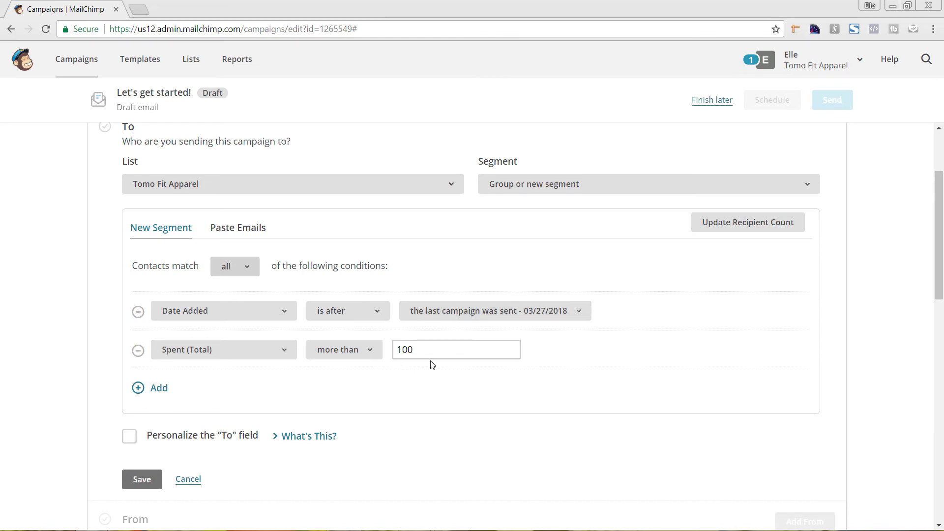
click(244, 275)
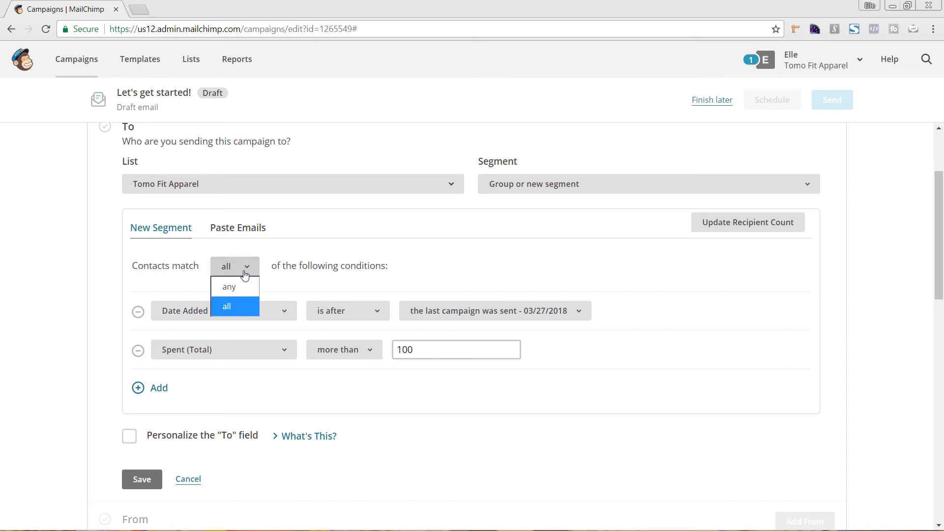
click(240, 296)
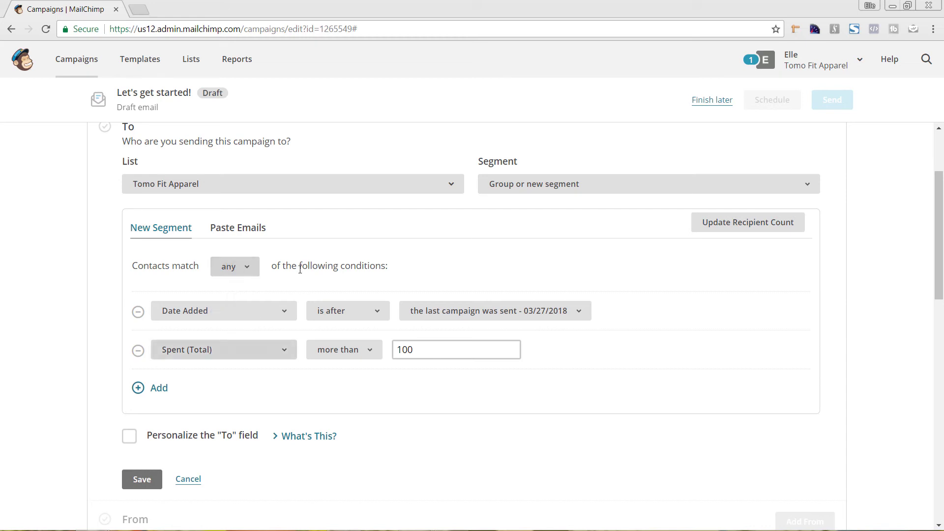
Delete the Spent (Total) more than 100 condition, leaving Date Added unchanged.
click(138, 351)
click(254, 312)
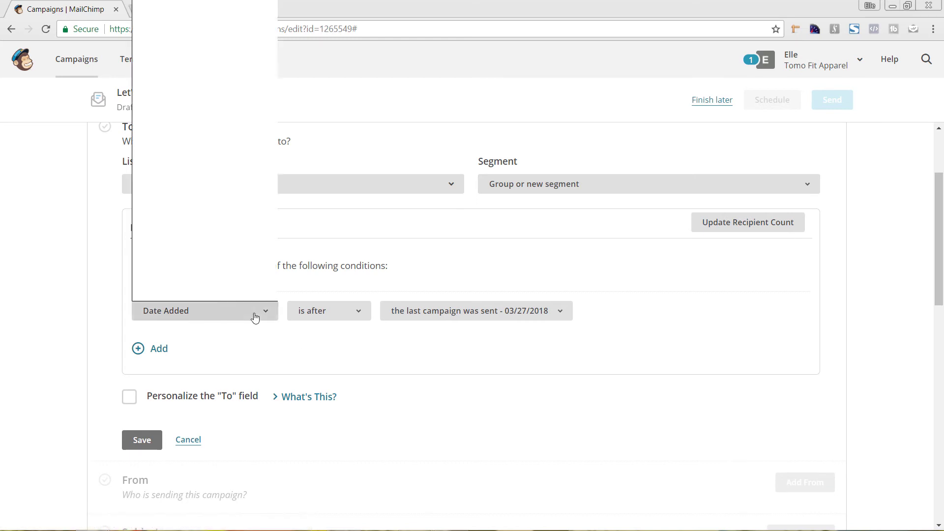
scroll(238, 230, up, 1)
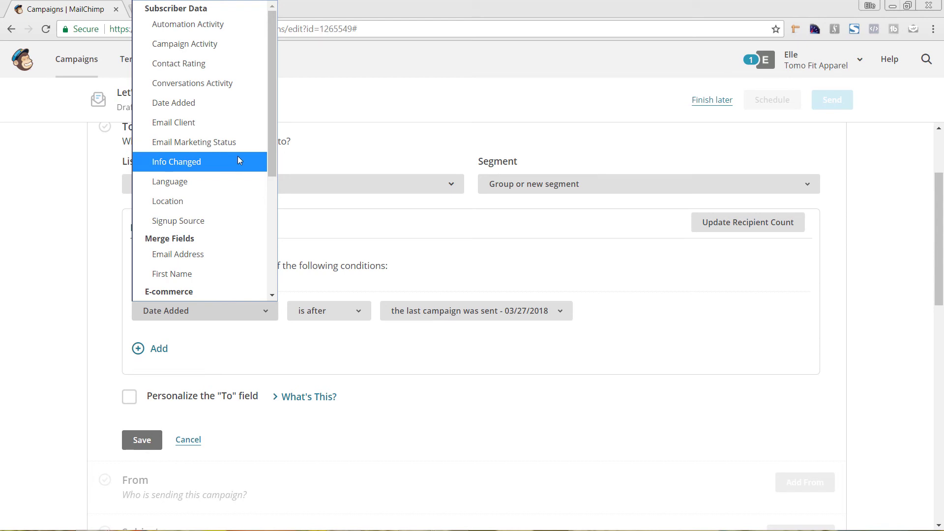
scroll(240, 157, down, 3)
scroll(243, 160, down, 2)
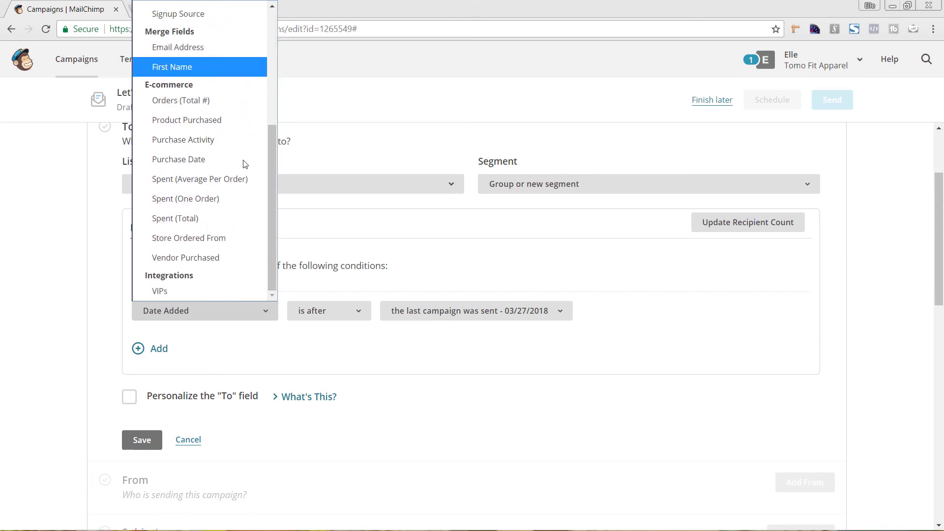
scroll(252, 183, up, 4)
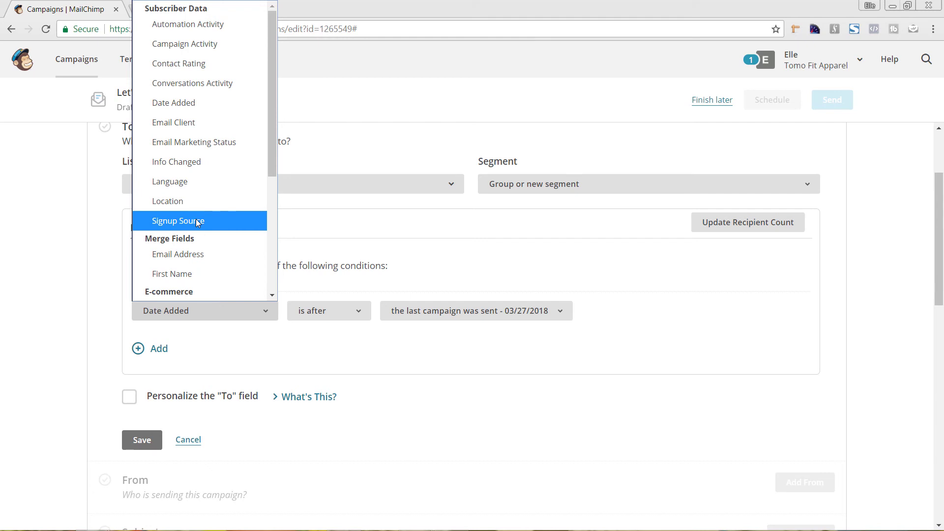
scroll(197, 222, down, 4)
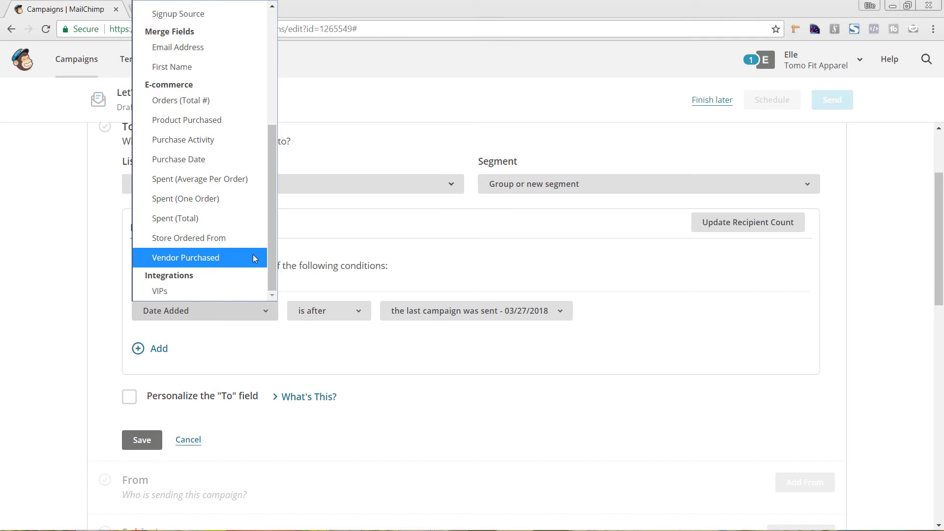
click(419, 266)
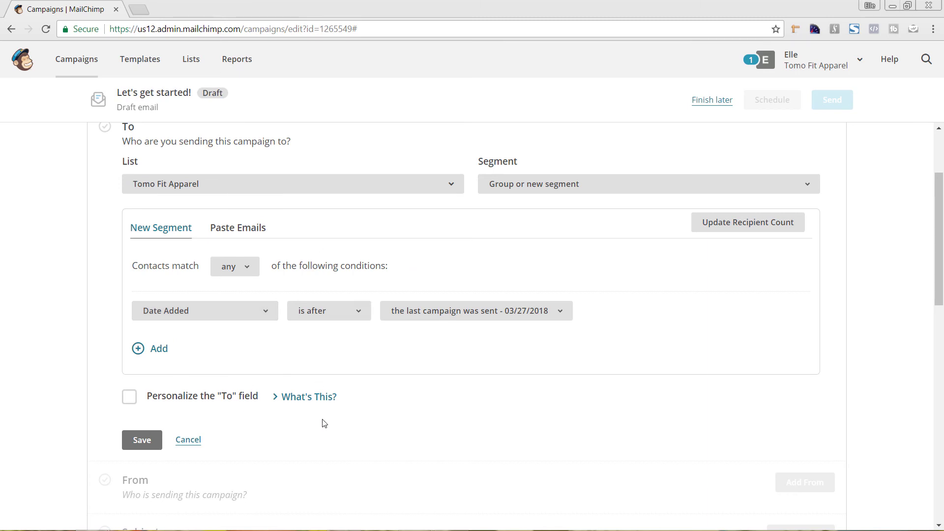
scroll(324, 423, down, 5)
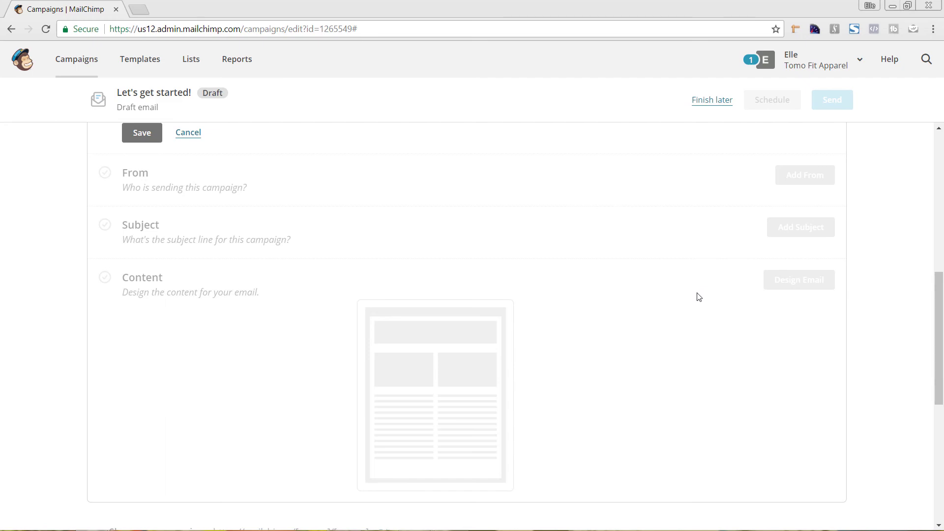
scroll(769, 351, up, 5)
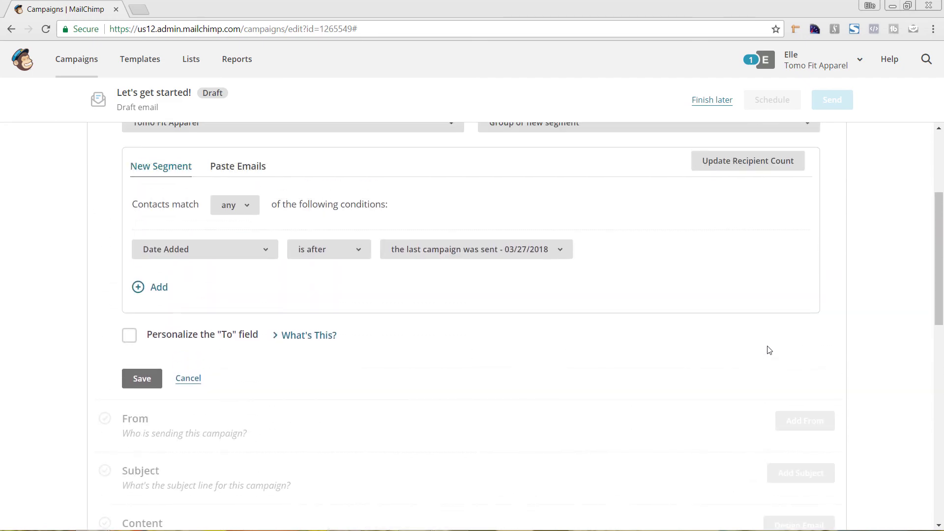